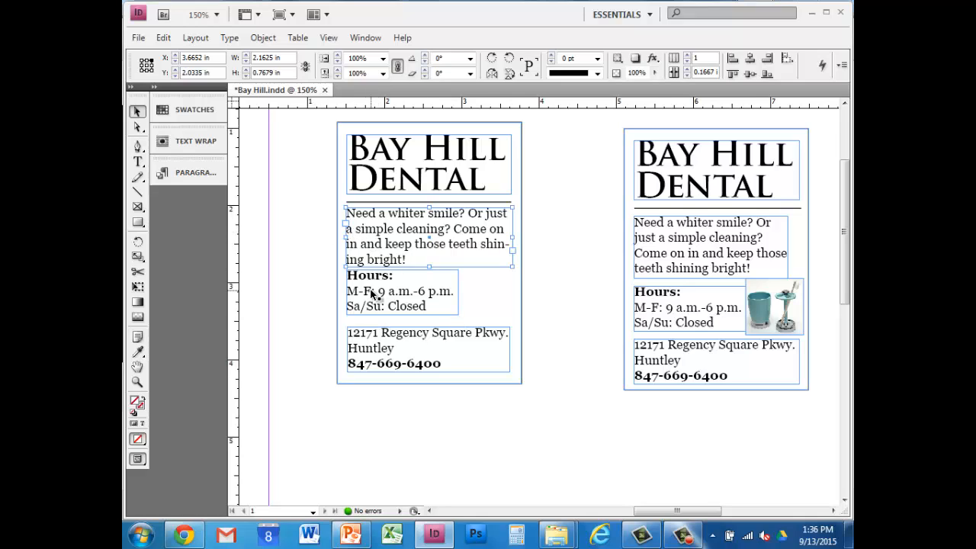
- Move the left ad's Hours text frame to align with the intro text's left edge, evenly spaced between the intro and address frames
drag(372, 291, 385, 297)
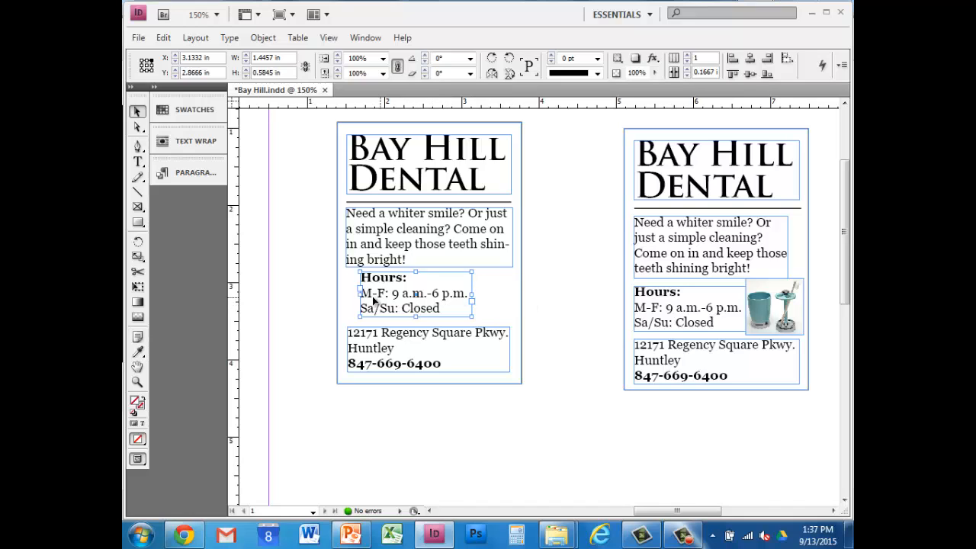
drag(394, 302, 380, 308)
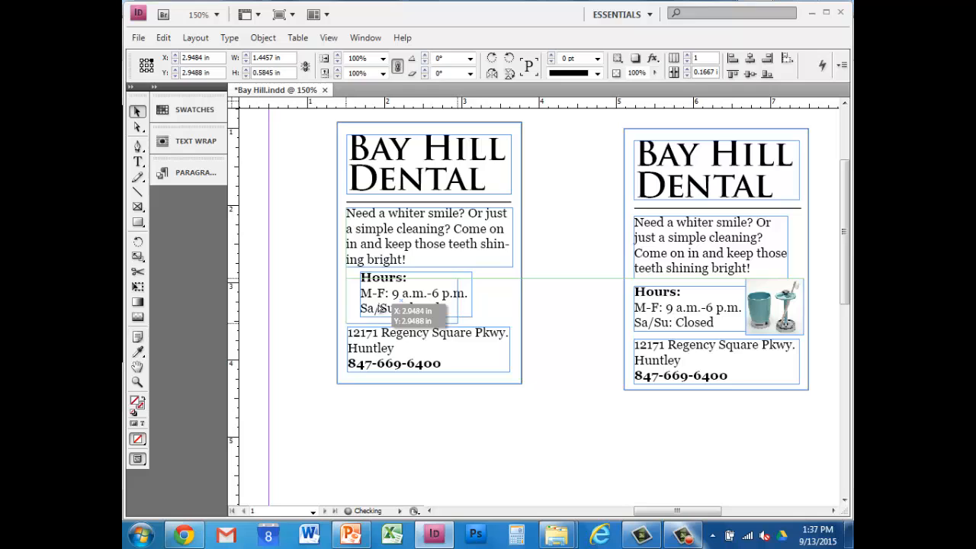
mouse_move(378, 306)
mouse_down()
mouse_move(365, 296)
mouse_move(398, 295)
mouse_move(375, 293)
mouse_up()
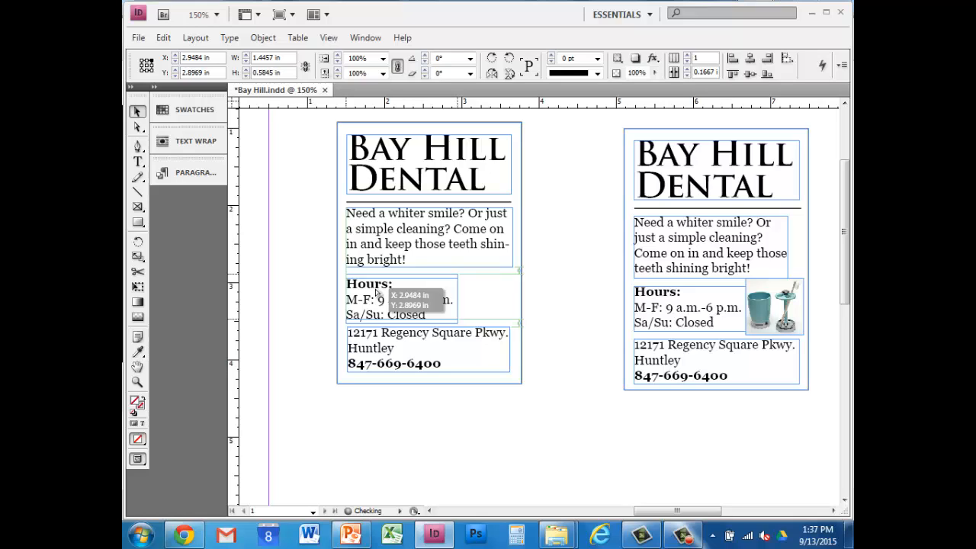
drag(375, 293, 377, 289)
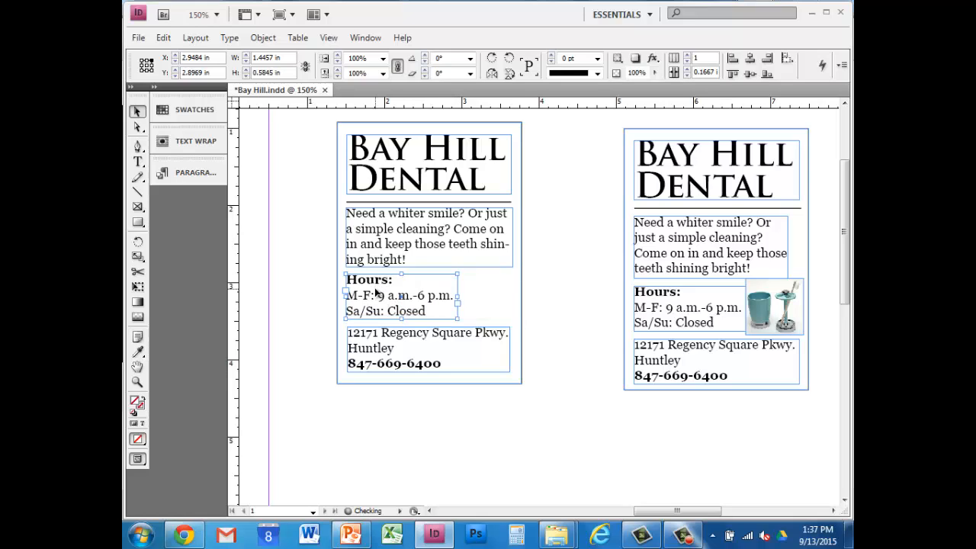
- Move the left ad's address and phone text frame so its left edge lines up with the Hours frame above it
click(397, 342)
drag(405, 351, 385, 348)
click(547, 288)
click(383, 344)
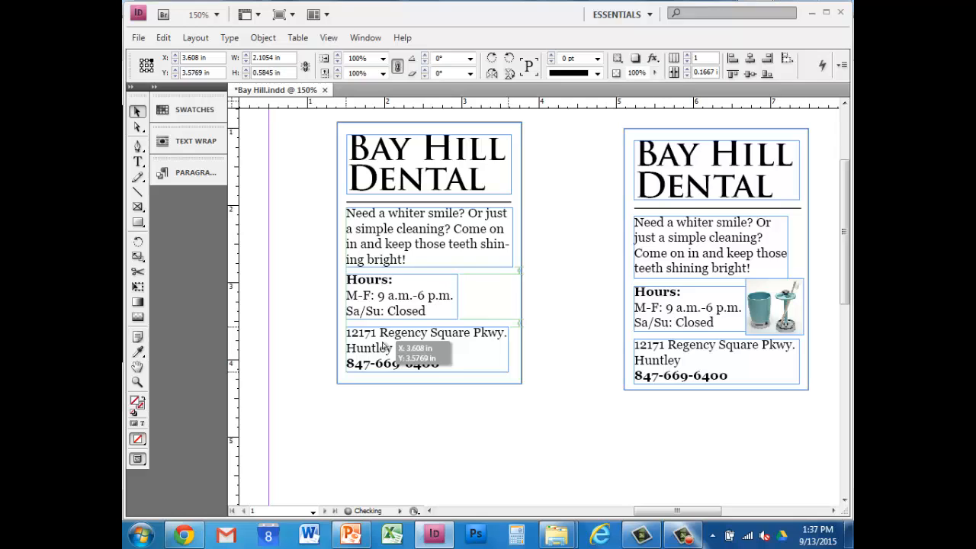
drag(385, 348, 385, 348)
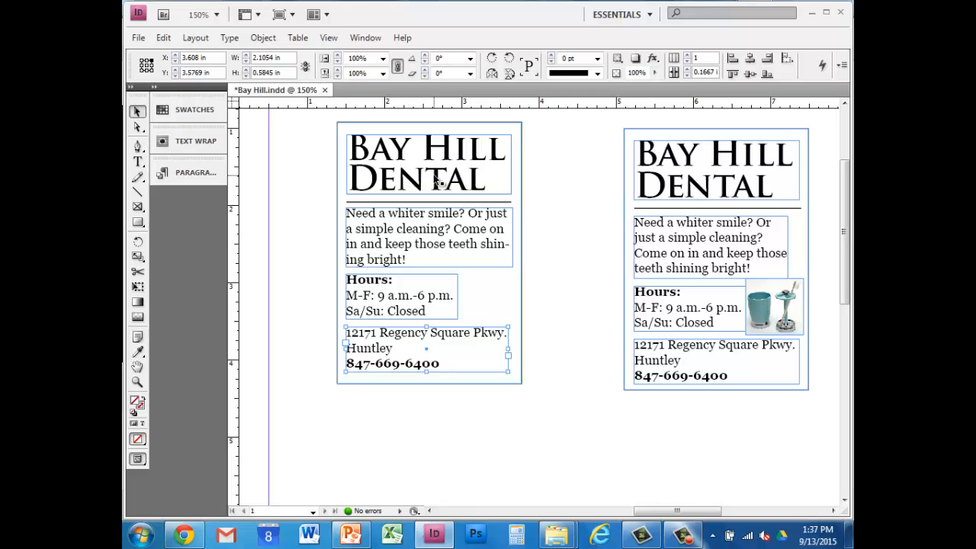
- Select the left ad's heading, rule line, intro text, Hours and address frames together and shift them up very slightly
click(544, 179)
click(457, 161)
click(475, 202)
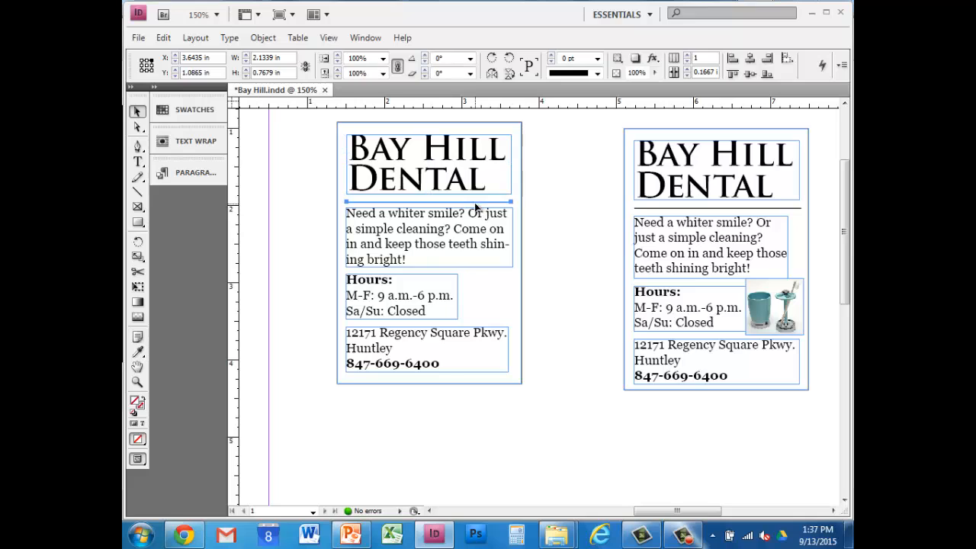
click(472, 228)
click(435, 339)
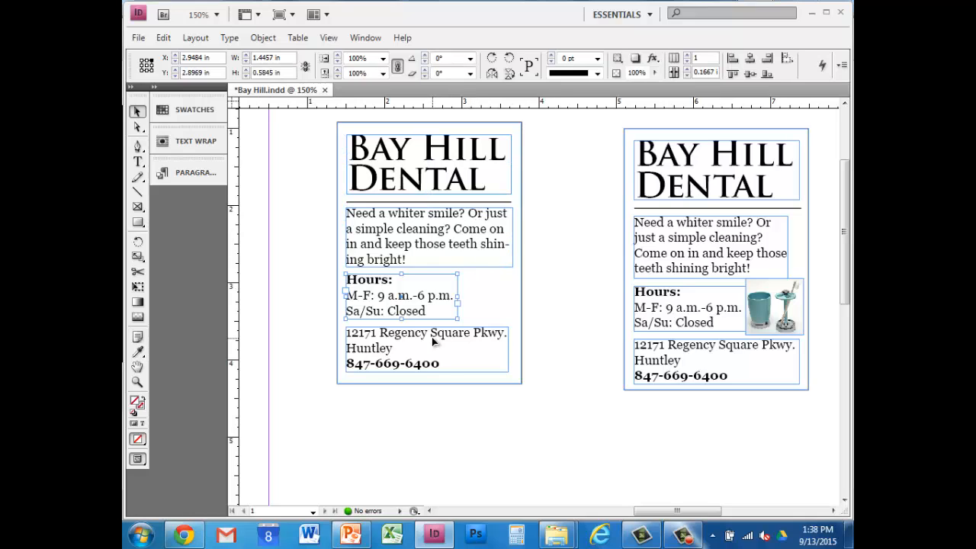
shift+click(461, 161)
shift+click(477, 203)
shift+click(477, 225)
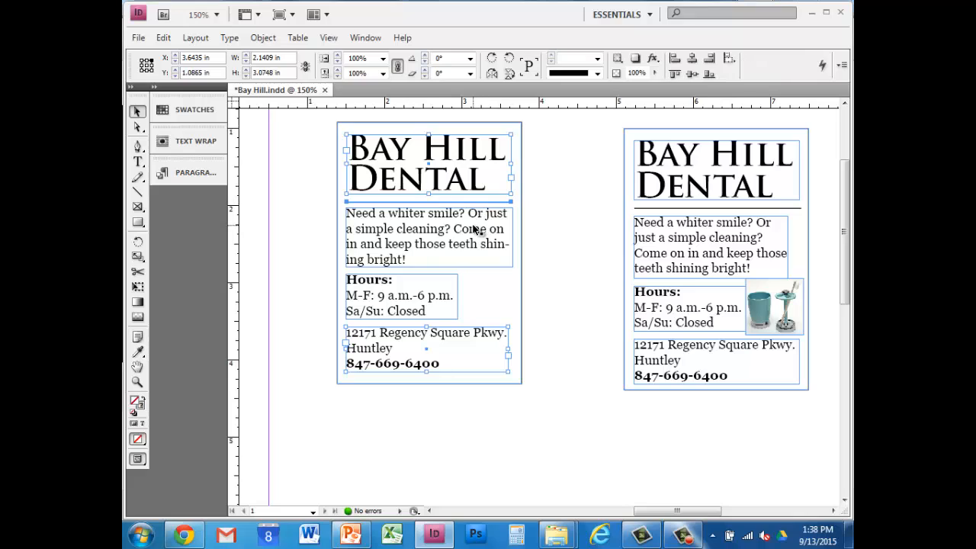
shift+click(436, 302)
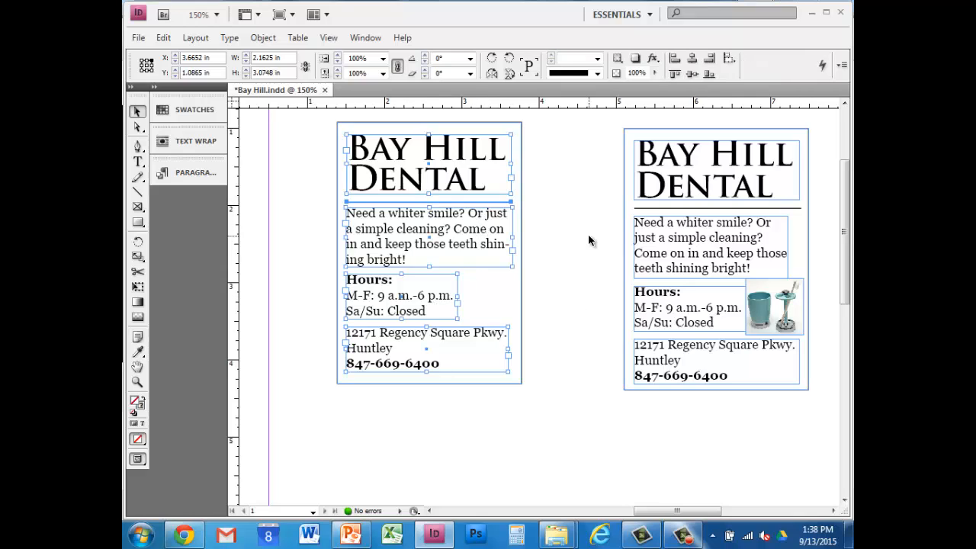
drag(464, 240, 431, 234)
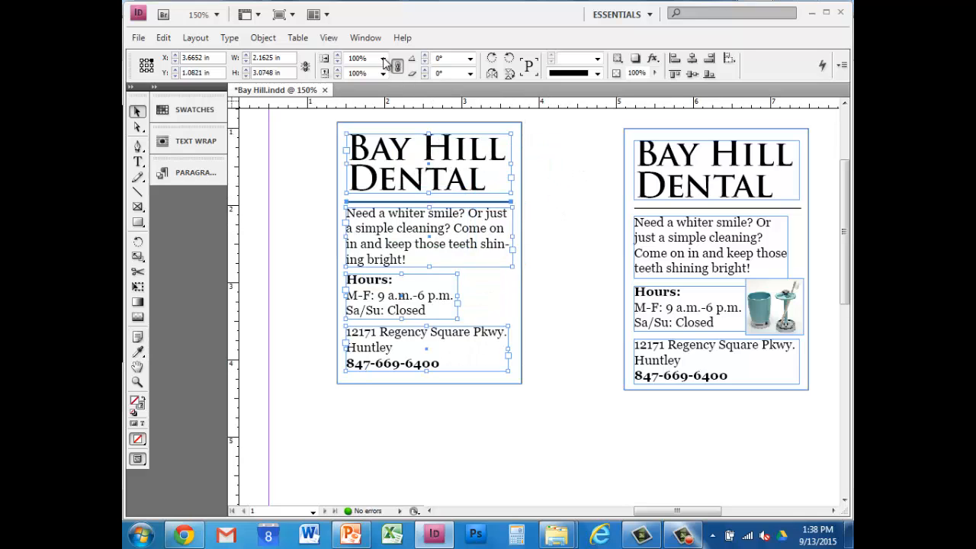
- Distribute the vertical spacing between the left ad's selected elements at 0.1 in, using the Align options
click(365, 37)
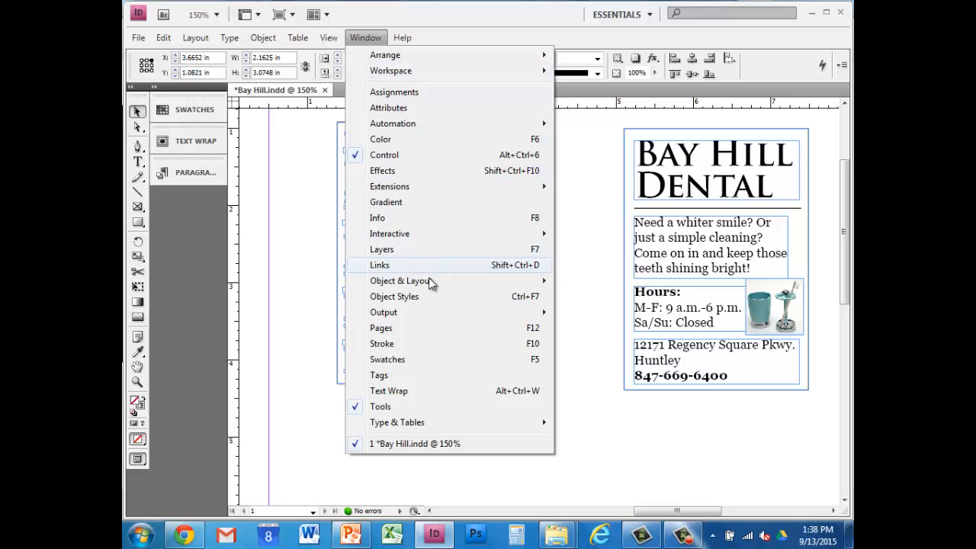
mouse_move(428, 282)
click(585, 281)
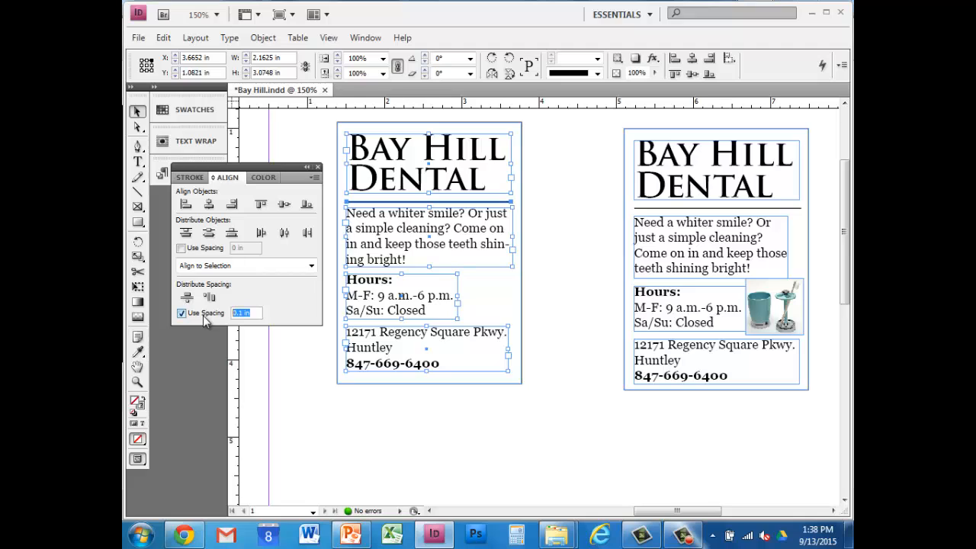
text(.1)
key(Return)
click(187, 297)
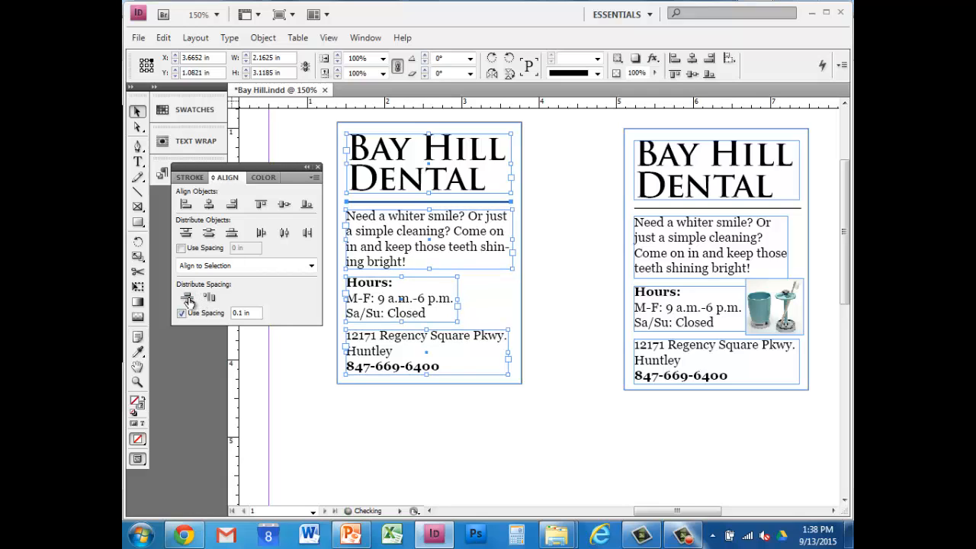
click(370, 428)
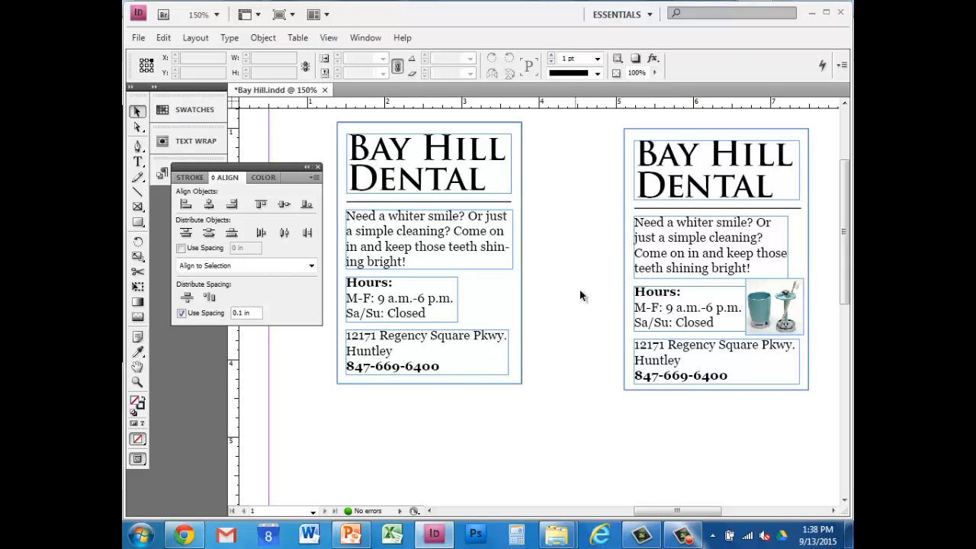
click(317, 166)
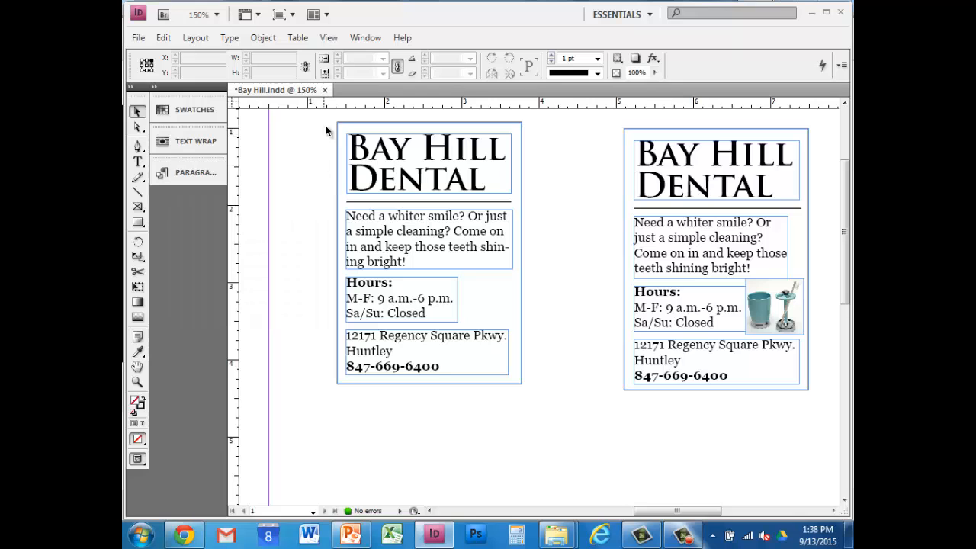
click(365, 37)
mouse_move(372, 282)
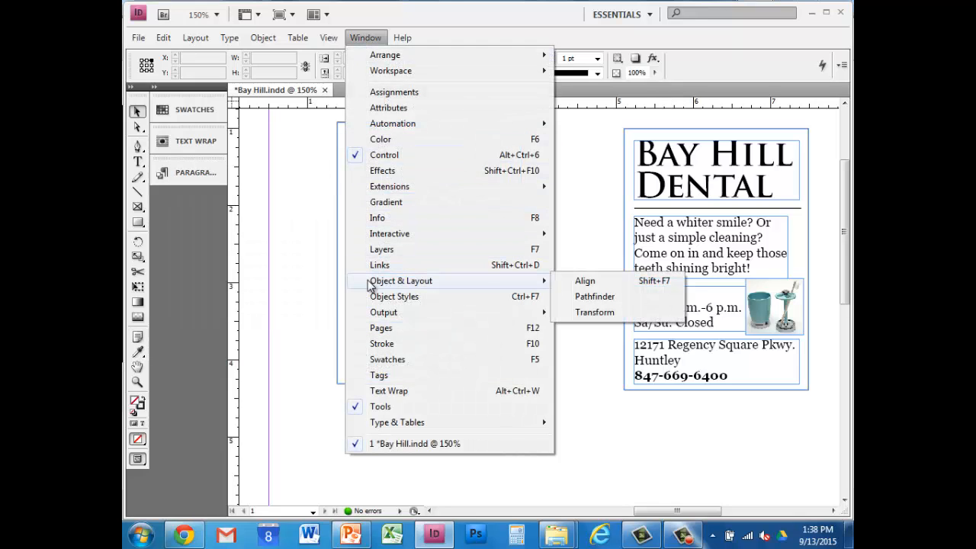
click(577, 218)
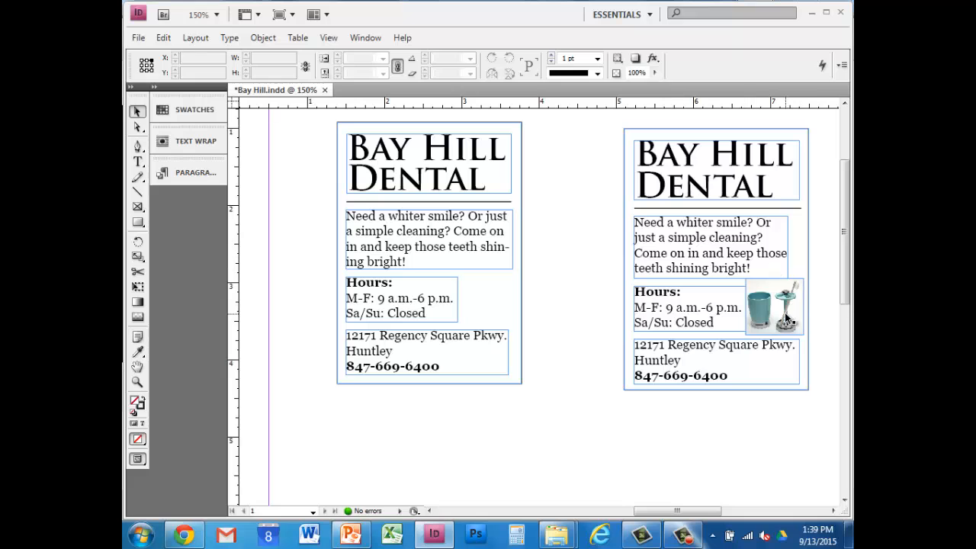
- Place the Toothbrush image from the Size 4 folder in the empty area below the ads
click(139, 38)
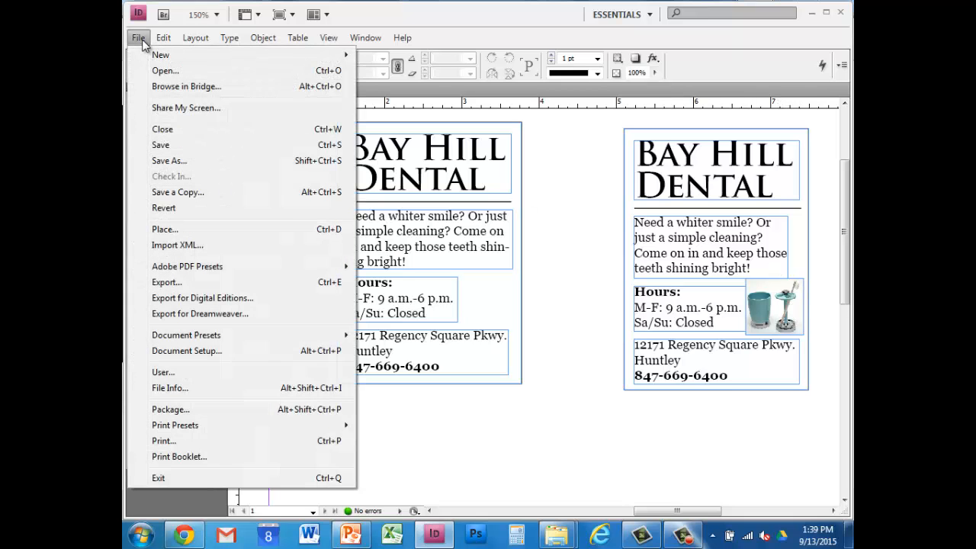
click(175, 229)
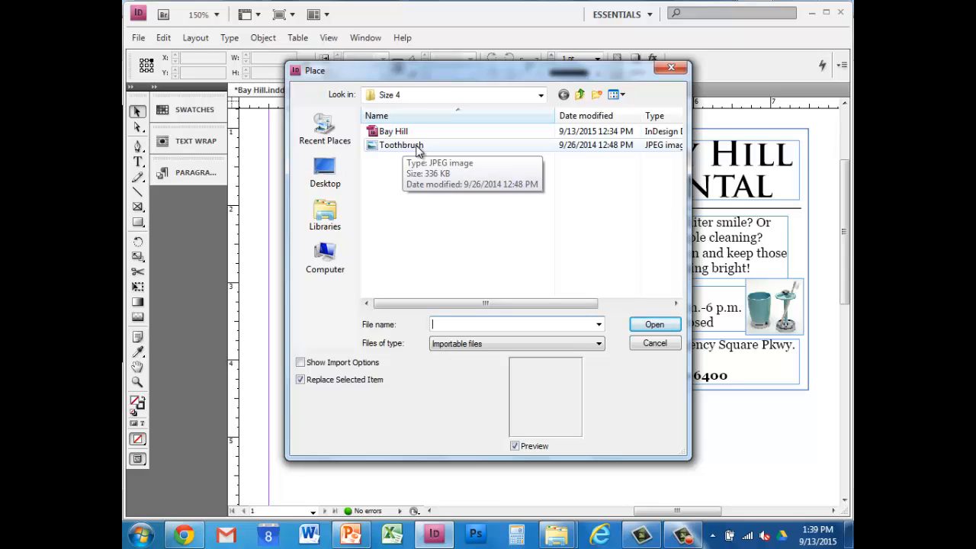
double_click(417, 146)
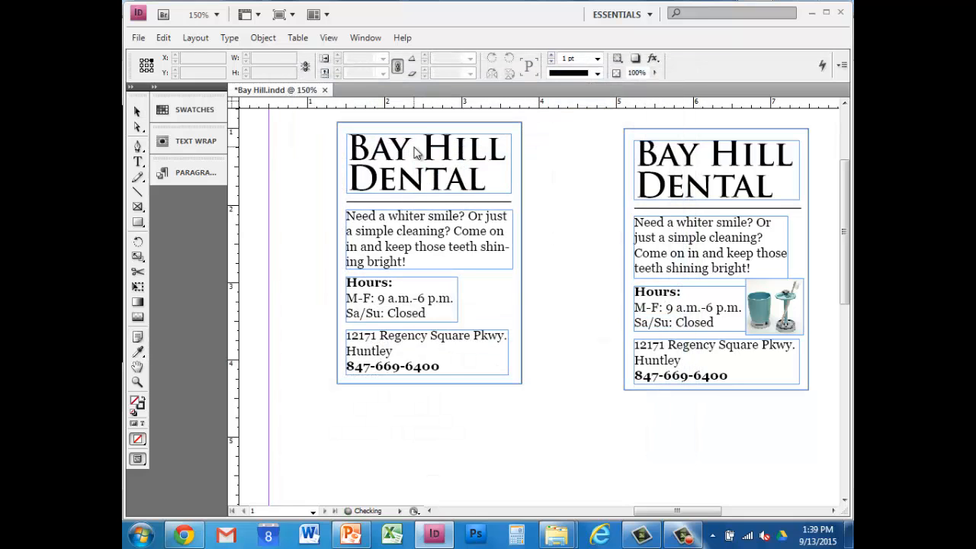
click(538, 142)
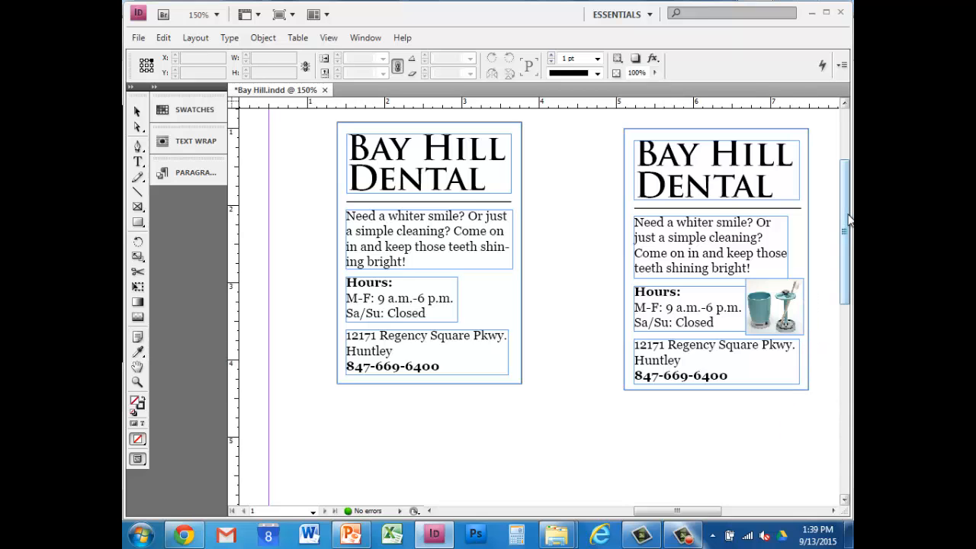
drag(848, 221, 848, 321)
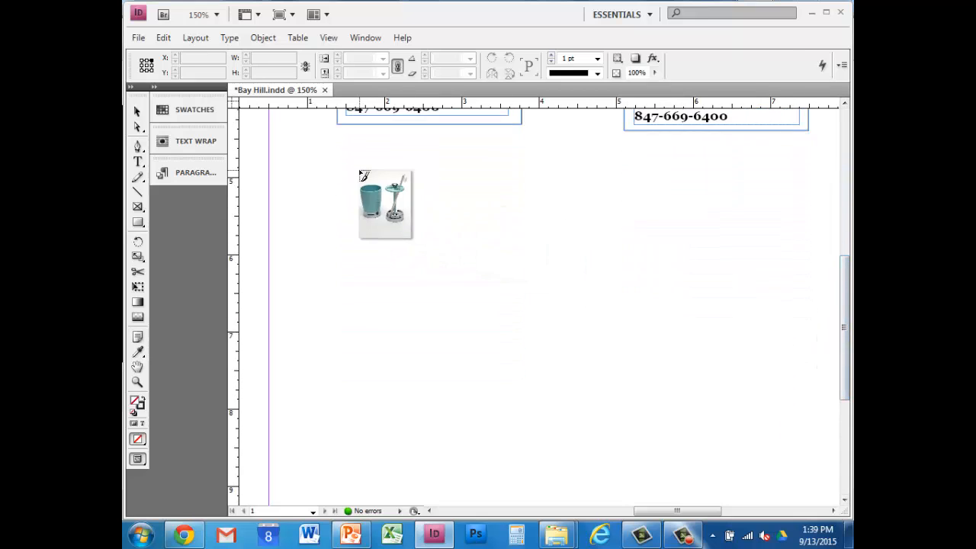
click(359, 171)
- Position the full-size toothbrush photo just below the ads, with its left edge in line with the left ad's border
drag(661, 313, 639, 283)
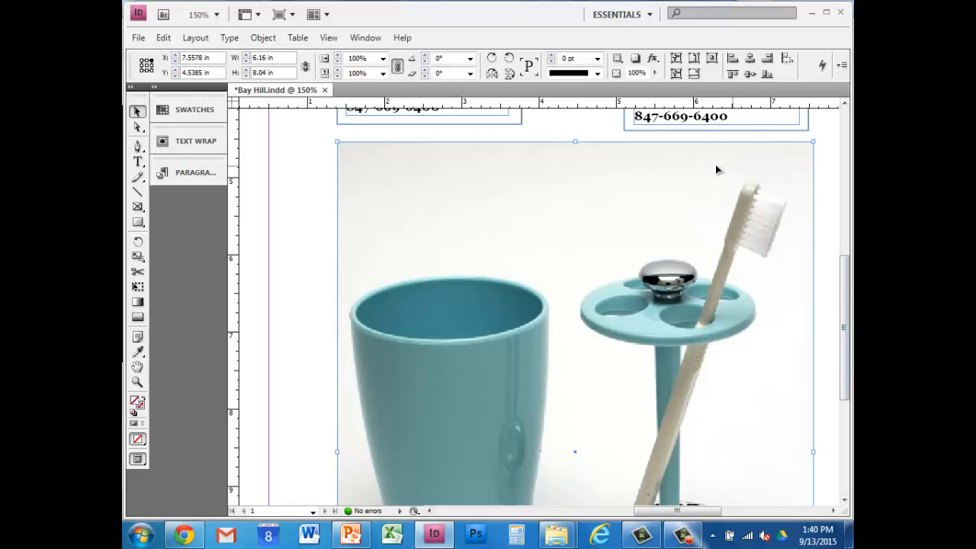
drag(846, 263, 805, 392)
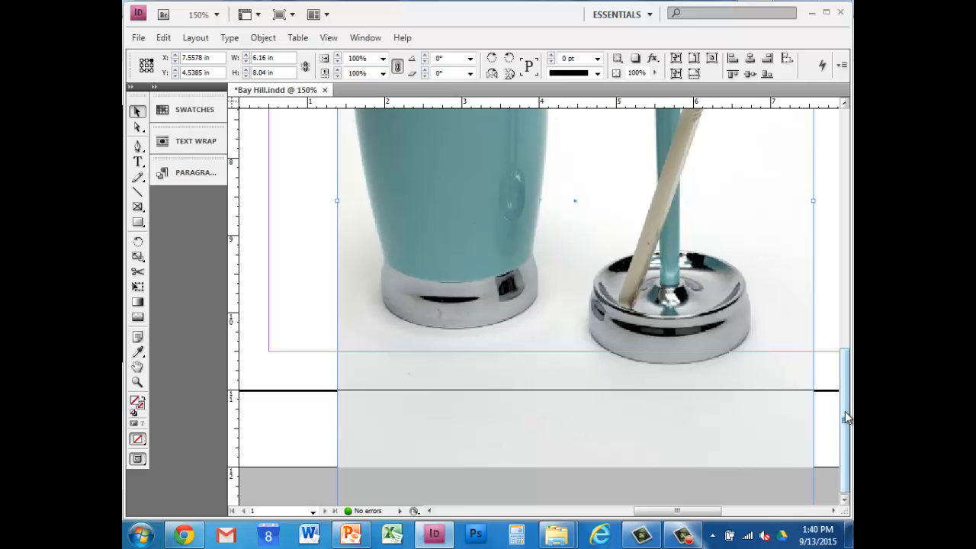
drag(846, 417, 843, 284)
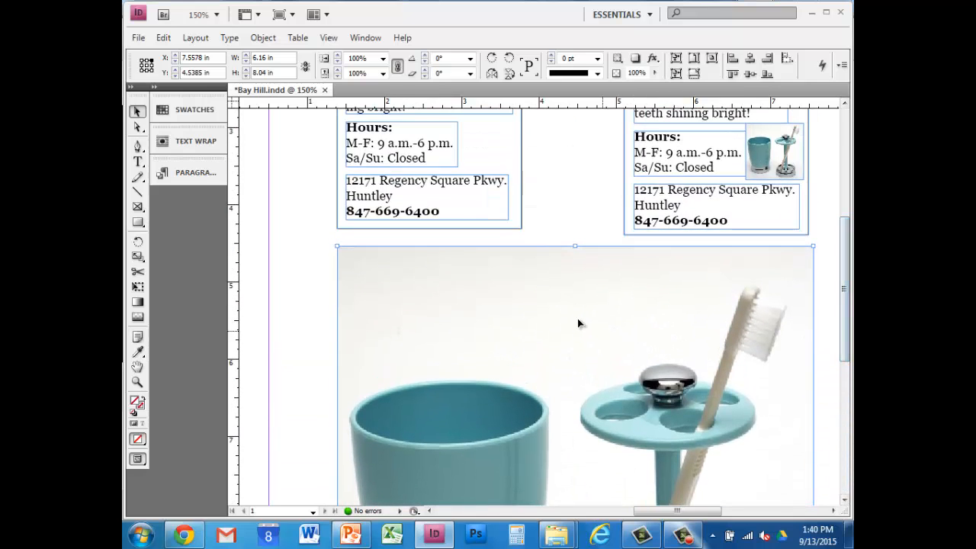
drag(577, 323, 577, 323)
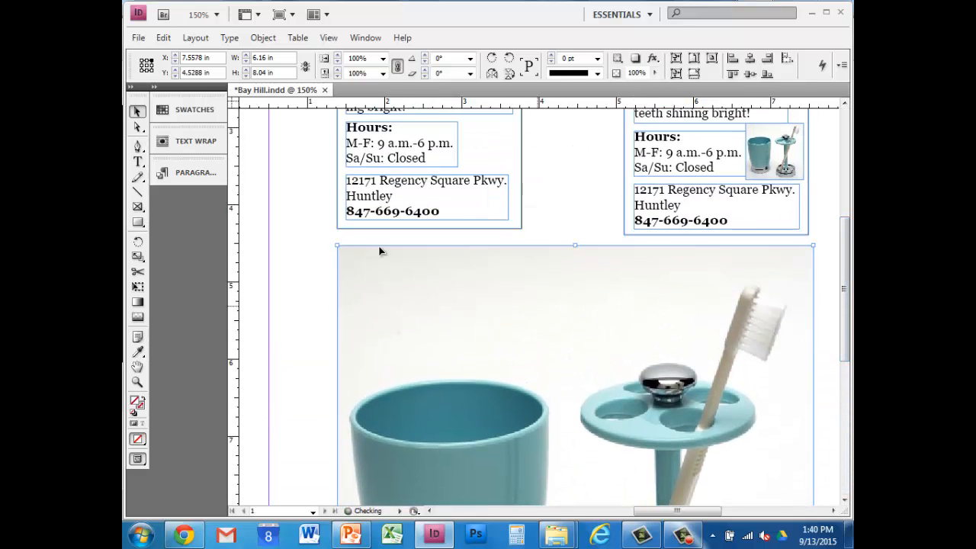
- Scale the toothbrush photo proportionally with Free Transform to about 0.87 in wide by 1.13 in high, keeping it below the ads
click(139, 288)
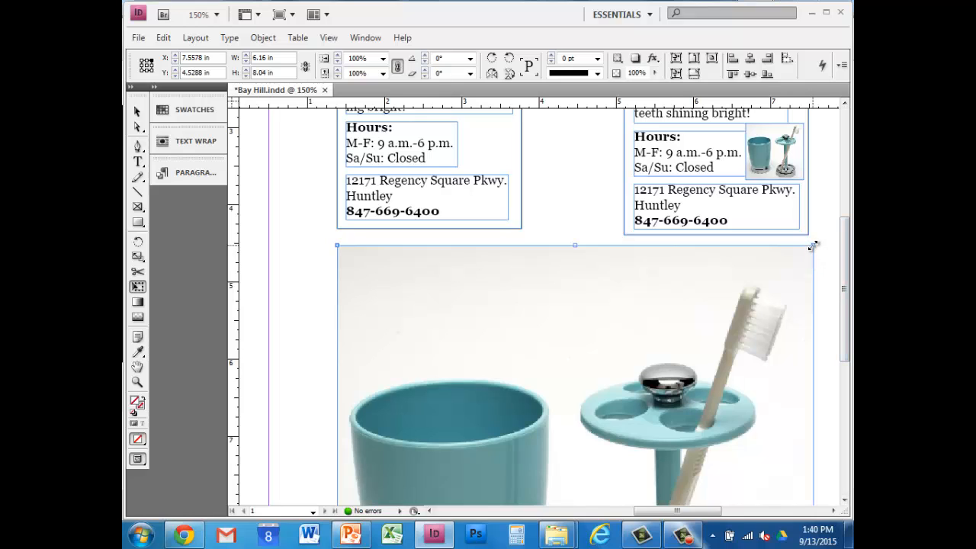
drag(812, 245, 506, 265)
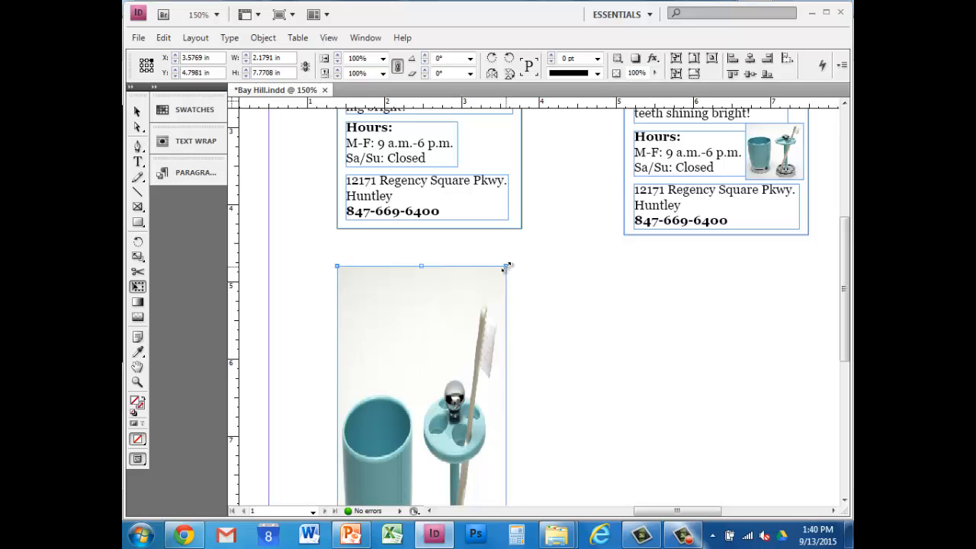
double_click(507, 267)
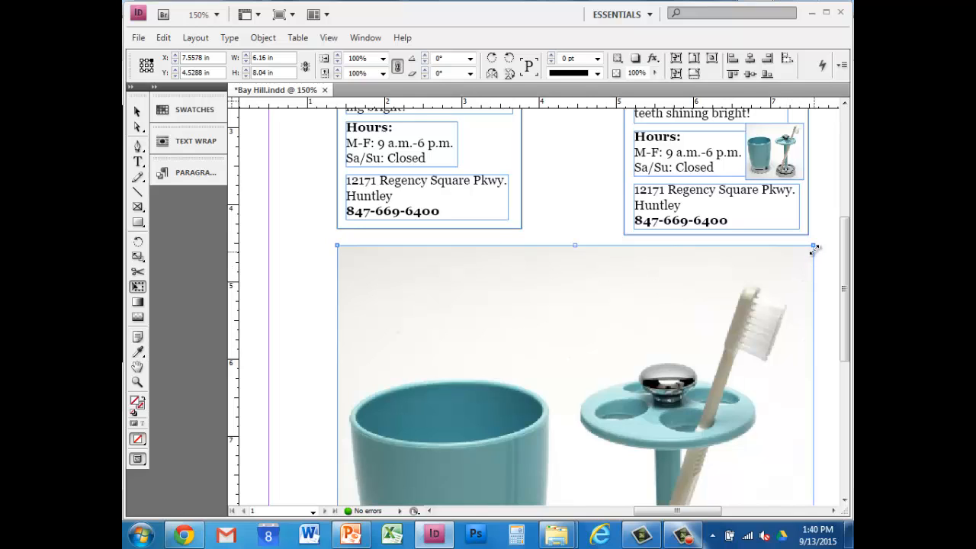
drag(813, 245, 616, 411)
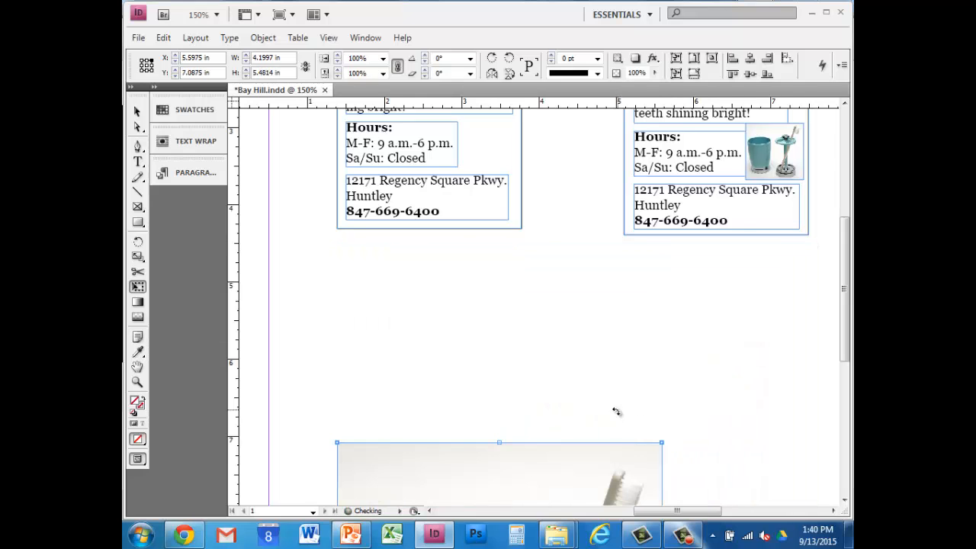
drag(594, 462, 632, 216)
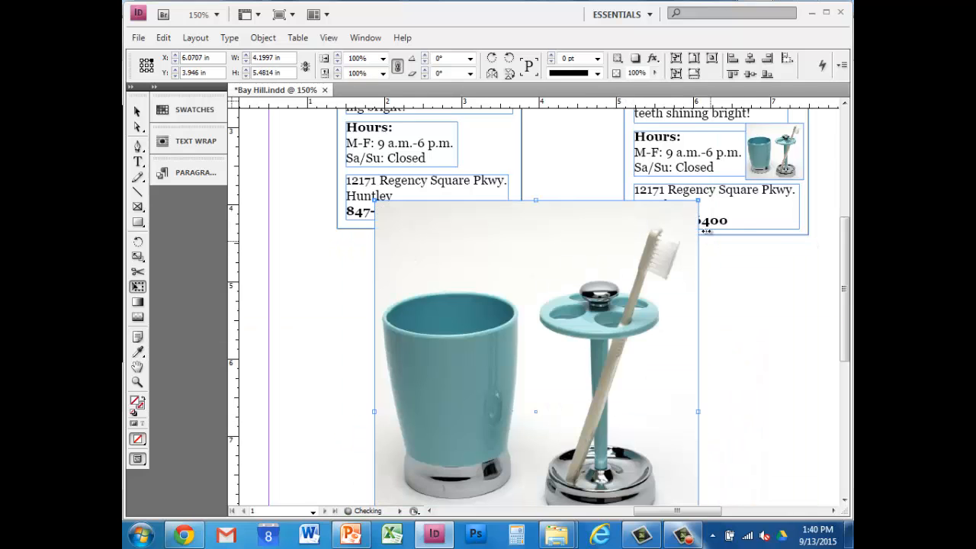
drag(692, 207, 438, 440)
drag(462, 483, 618, 235)
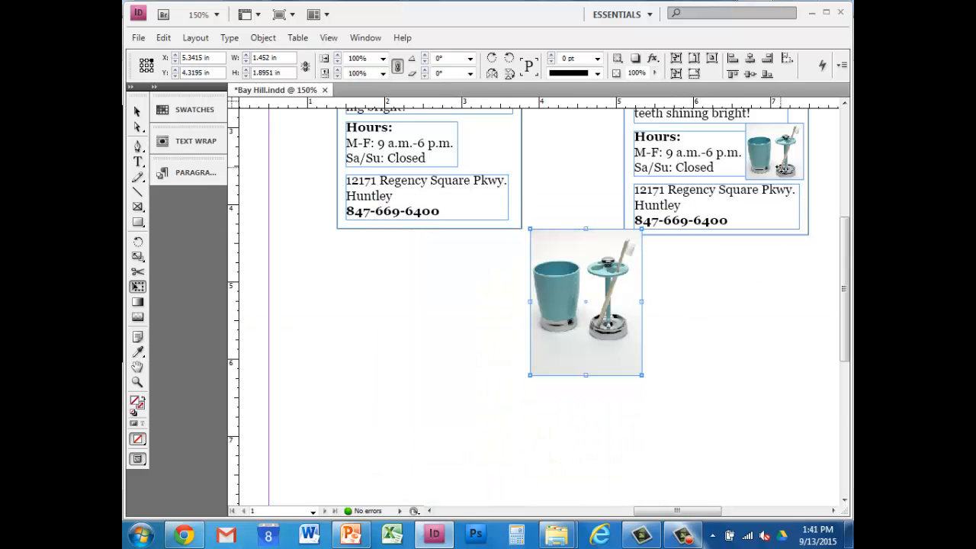
drag(639, 229, 597, 287)
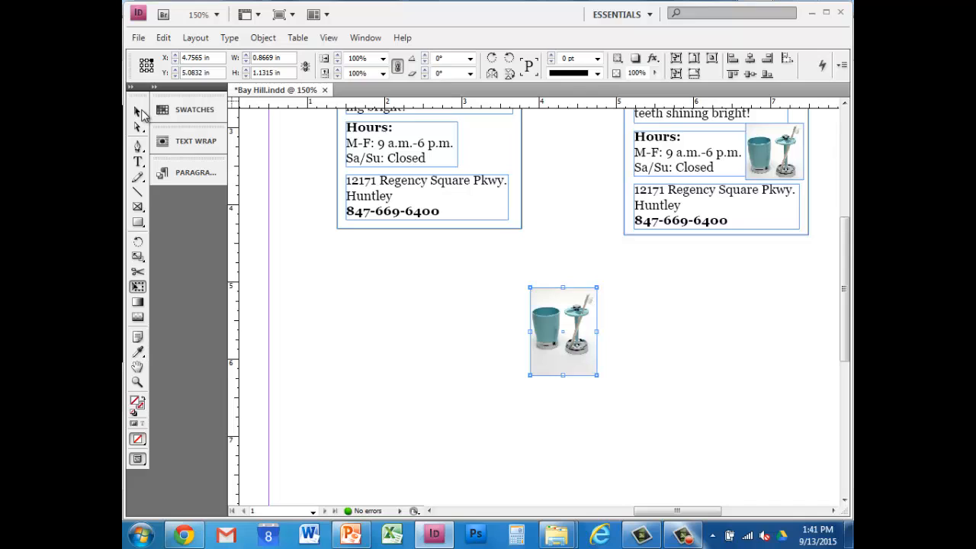
- Crop the empty strip below the cup and toothbrush holder, making the photo frame about 0.93 in high
click(138, 112)
drag(563, 374, 563, 359)
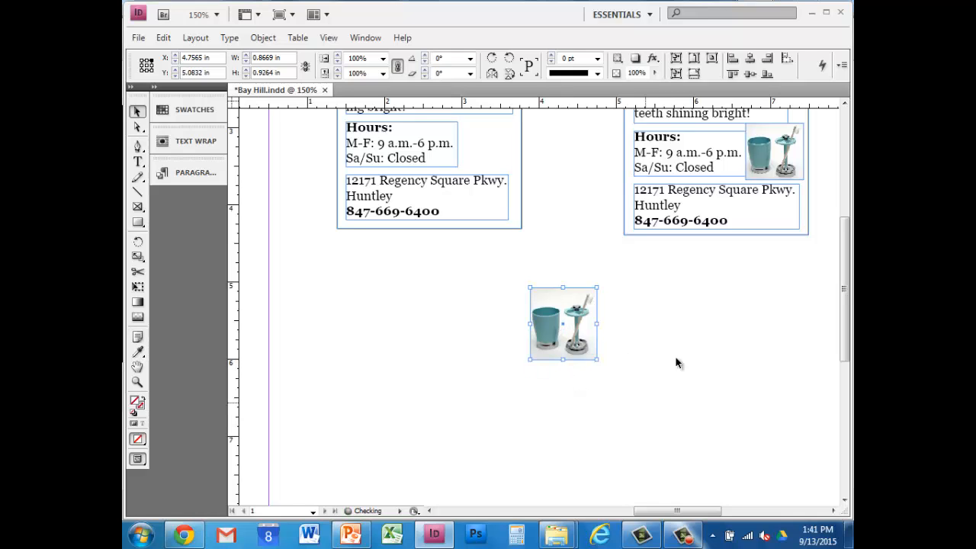
- Trim the top of the toothbrush photo's frame to about 0.88 in high and move the photo beside the left ad's Hours text
drag(564, 289, 564, 293)
click(672, 315)
drag(566, 333, 575, 247)
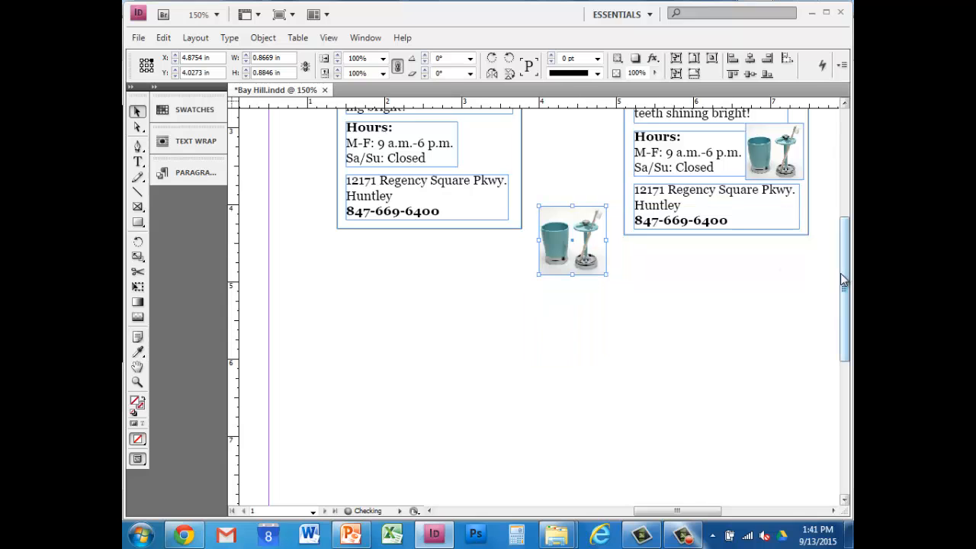
drag(845, 279, 851, 223)
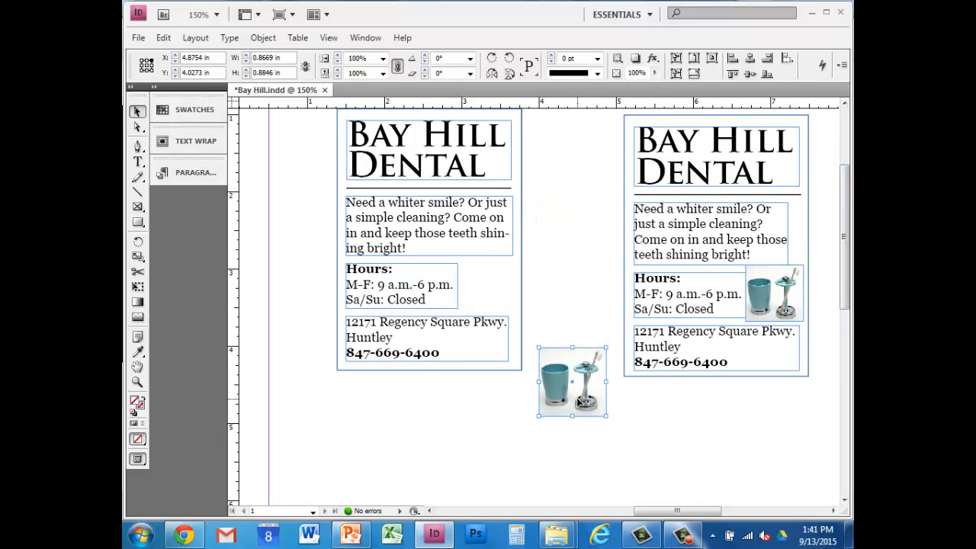
drag(584, 402, 501, 303)
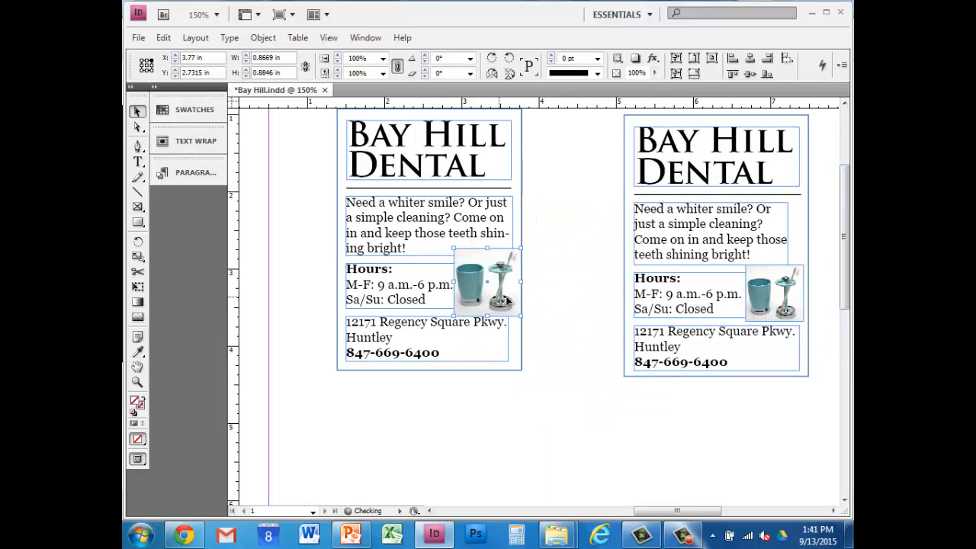
- Scale the photo proportionally with Free Transform to about 0.66 by 0.67 in, fitting it beside the hours, and hide the frame edges
click(137, 286)
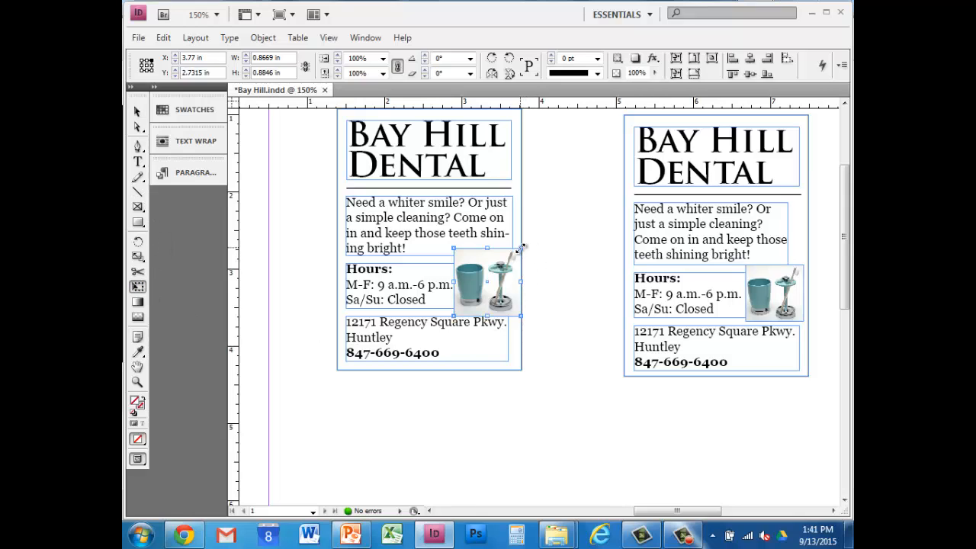
drag(523, 248, 491, 281)
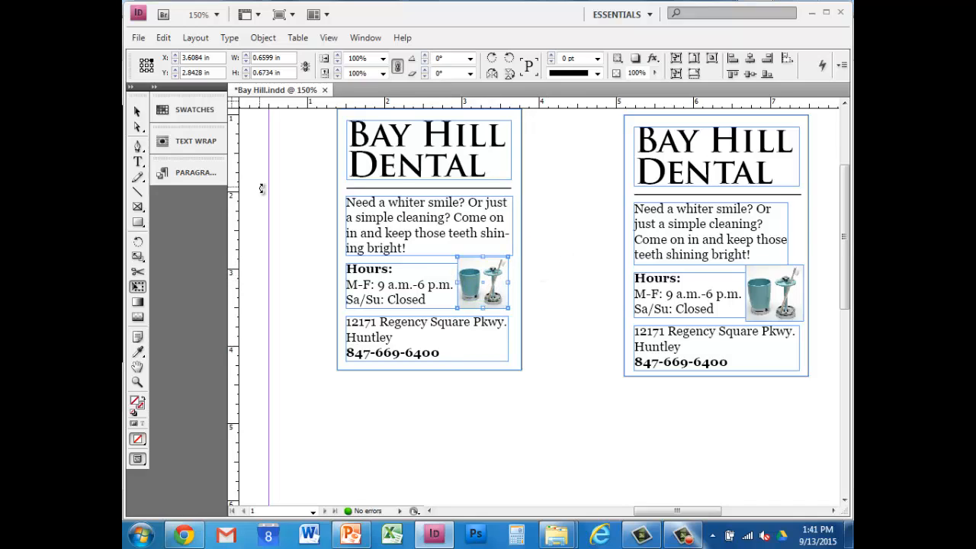
click(137, 111)
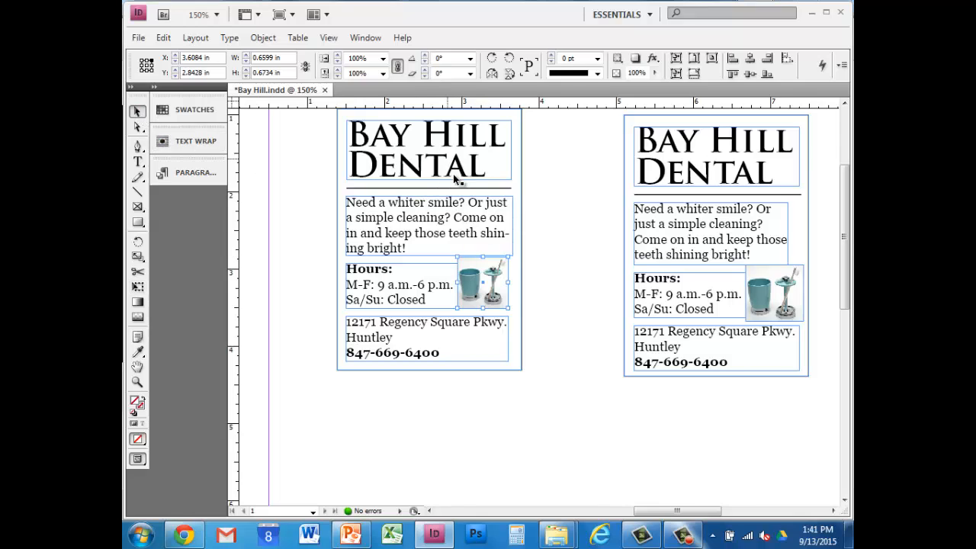
click(564, 244)
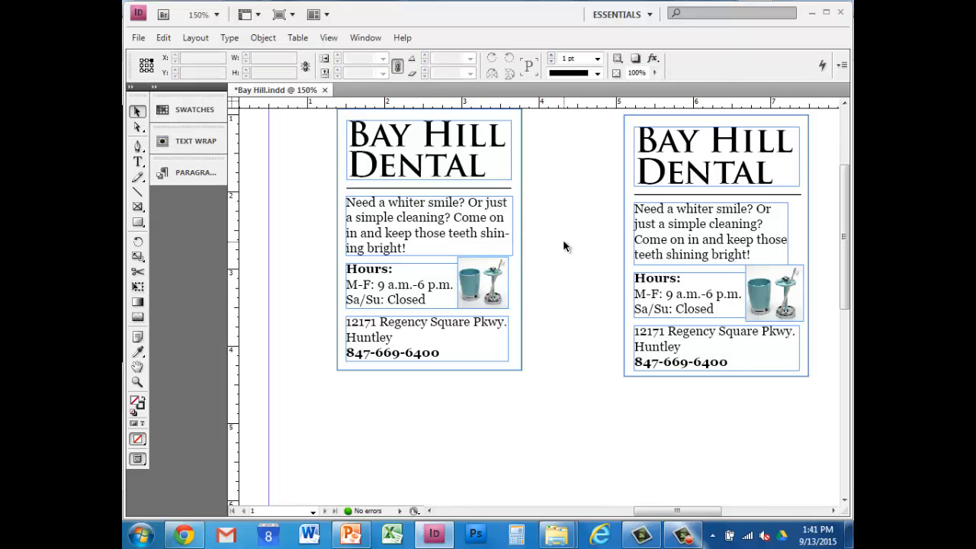
key(ctrl+h)
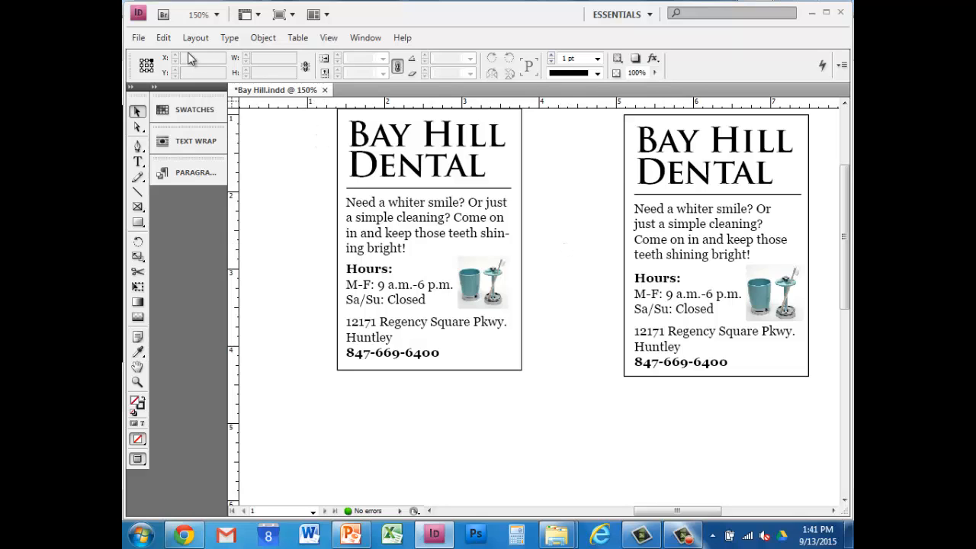
- Start saving the document under Save As, browsing to Classes > News Media Production > Advertising > 2015-16 > 1 October > Size 4
click(137, 37)
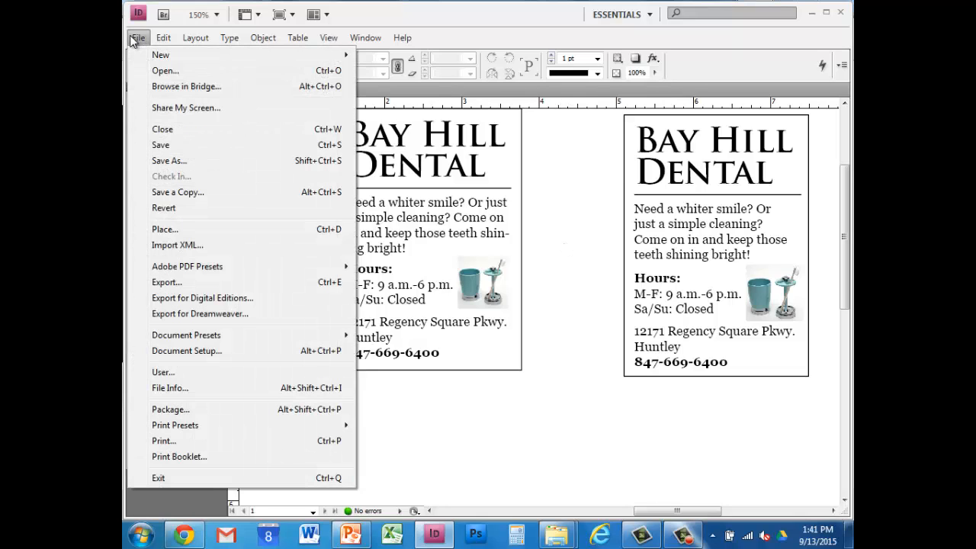
click(170, 161)
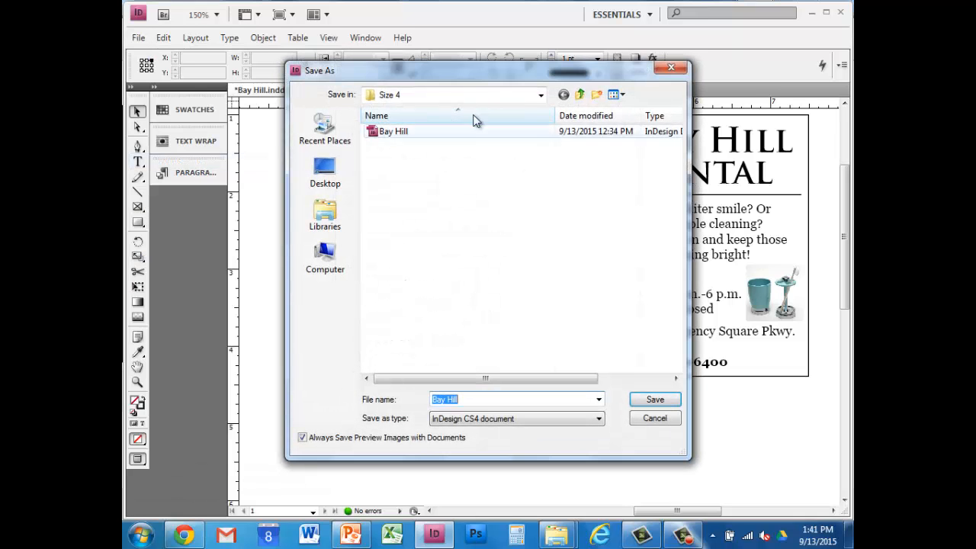
click(457, 95)
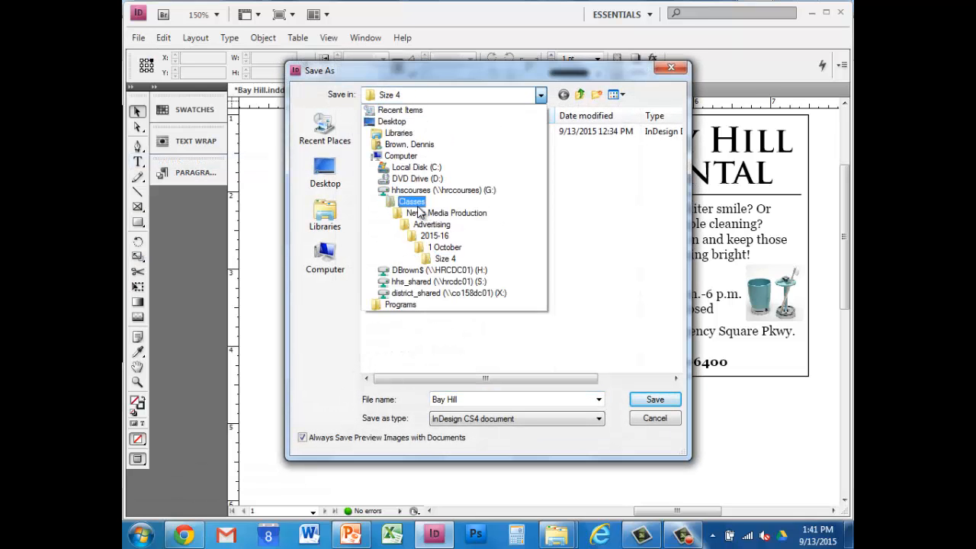
click(417, 203)
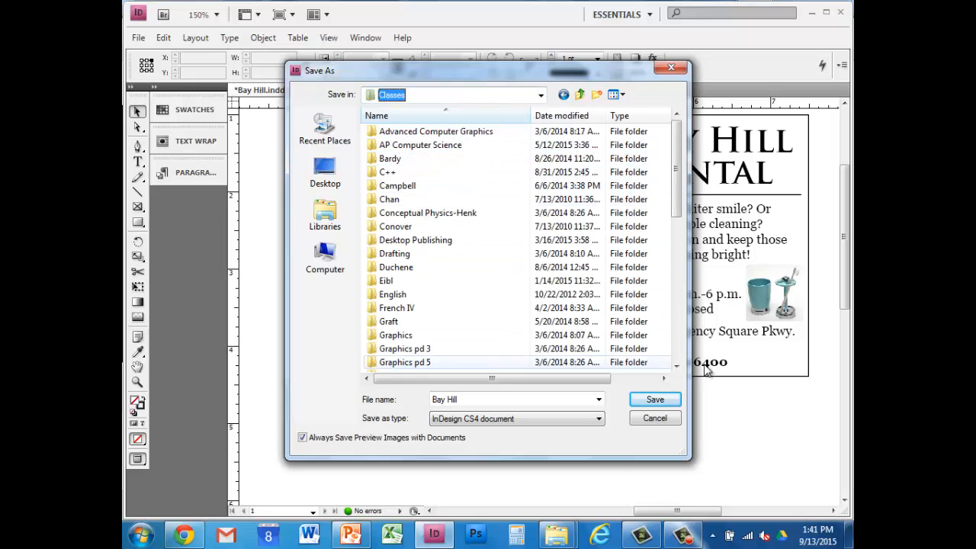
scroll(476, 253, down, 7)
double_click(477, 227)
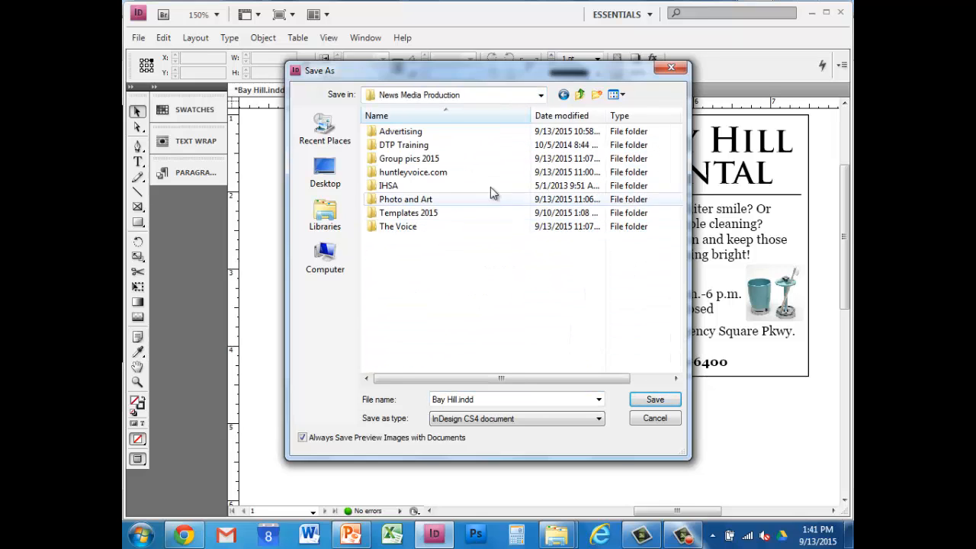
double_click(417, 134)
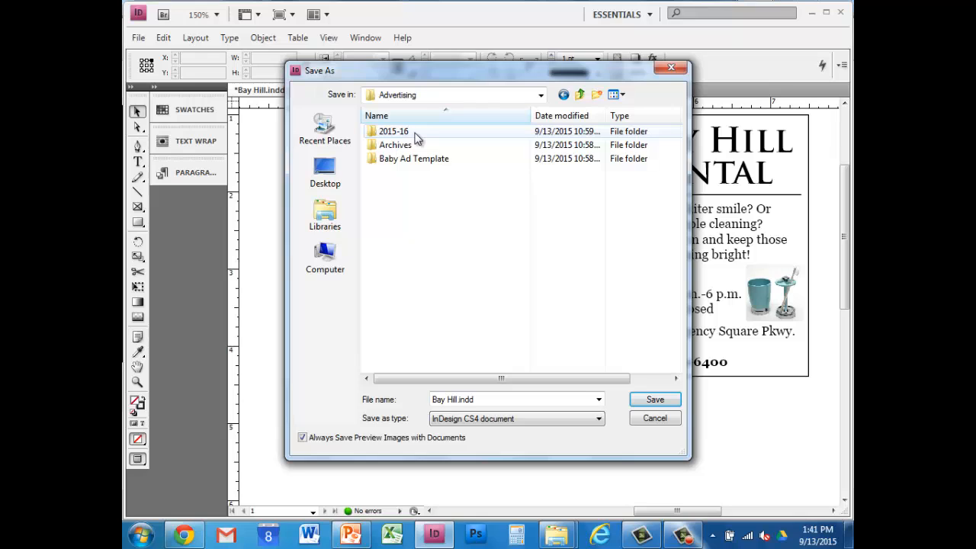
double_click(418, 136)
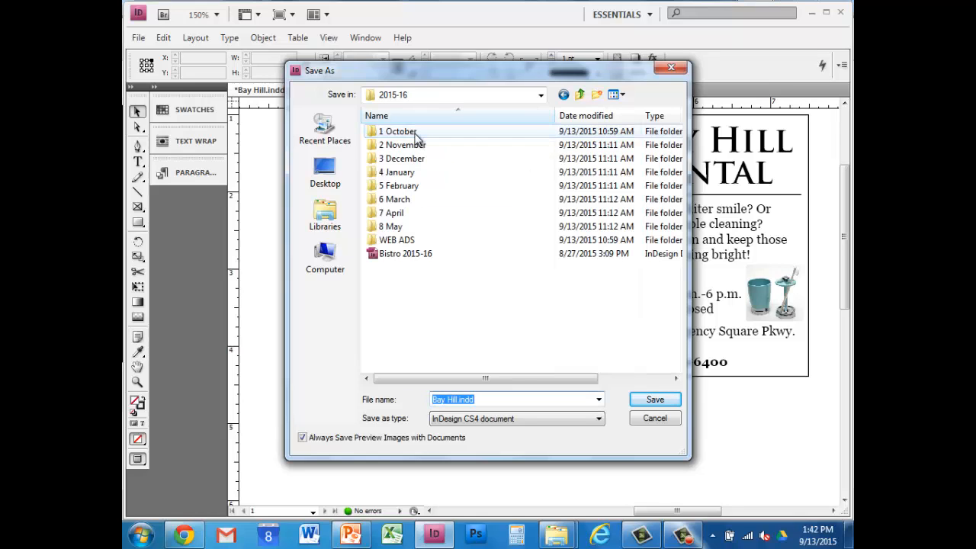
double_click(416, 134)
double_click(400, 173)
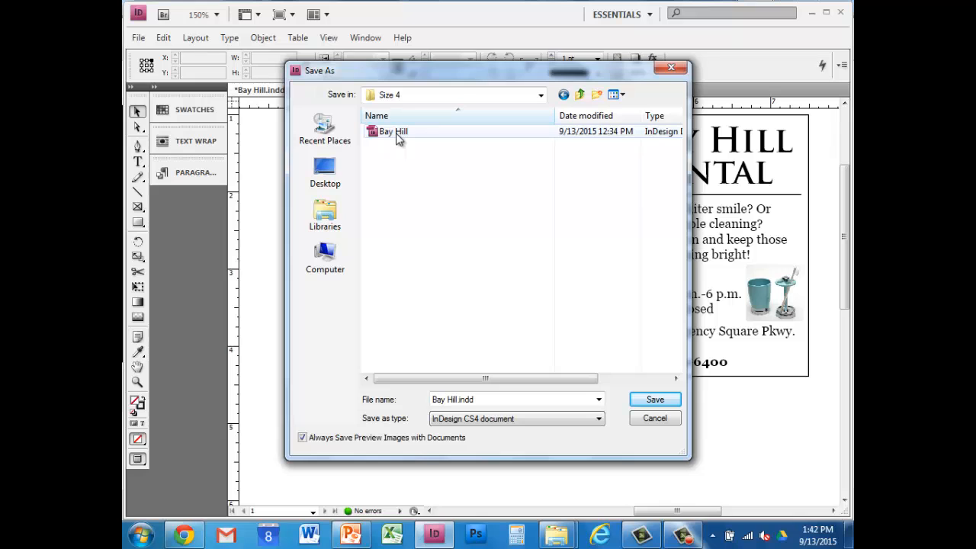
- Save the document over the existing Bay Hill file in the Size 4 folder, replacing it
click(397, 136)
click(659, 398)
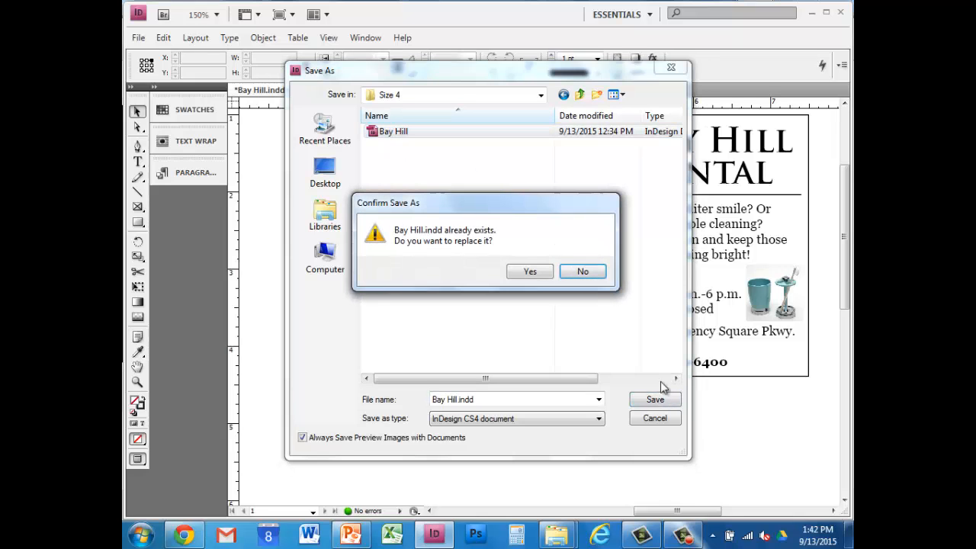
click(531, 276)
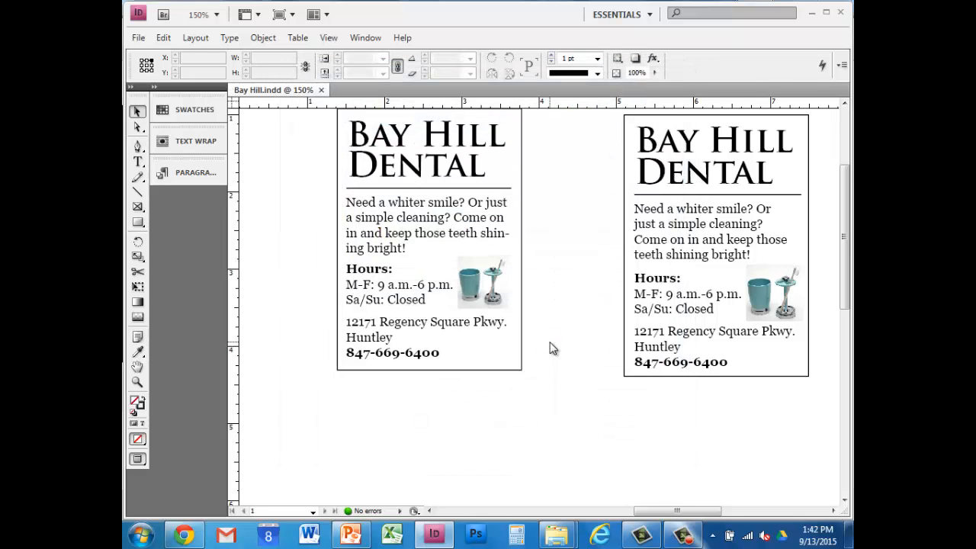